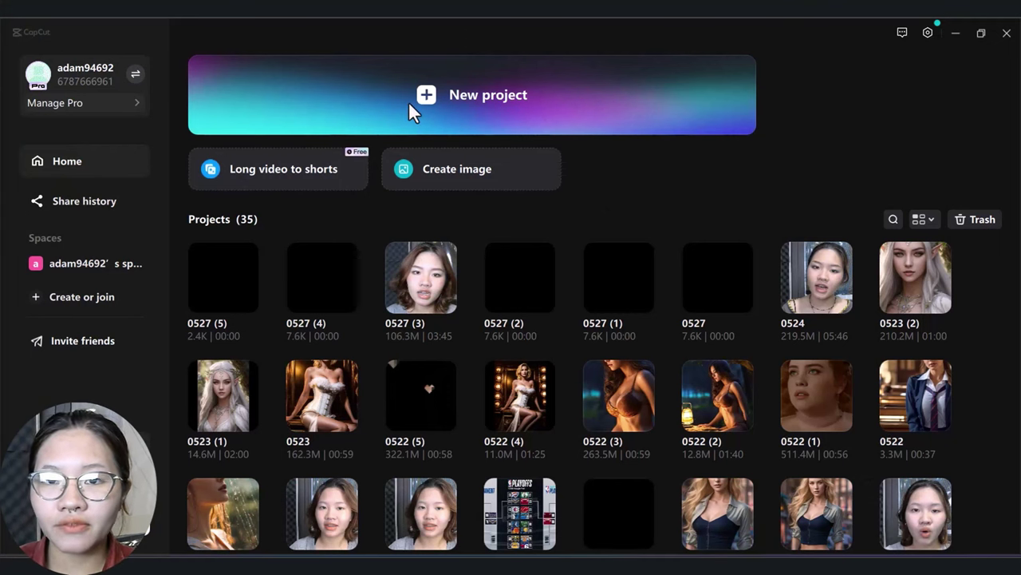
Step: Start a new project and import GAME final.mp4 from Pictures > Camera Roll
left_click(474, 118)
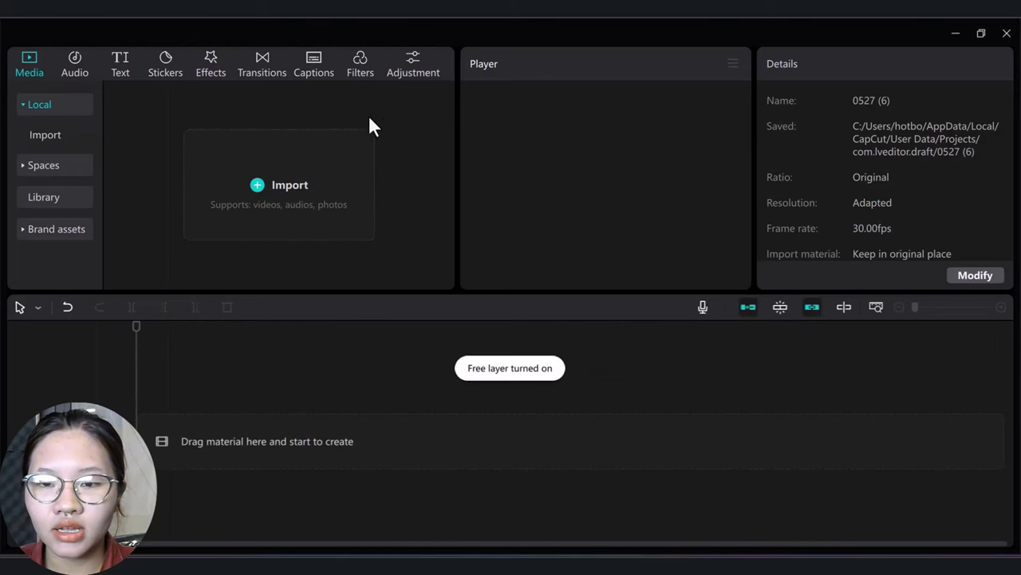
left_click(259, 185)
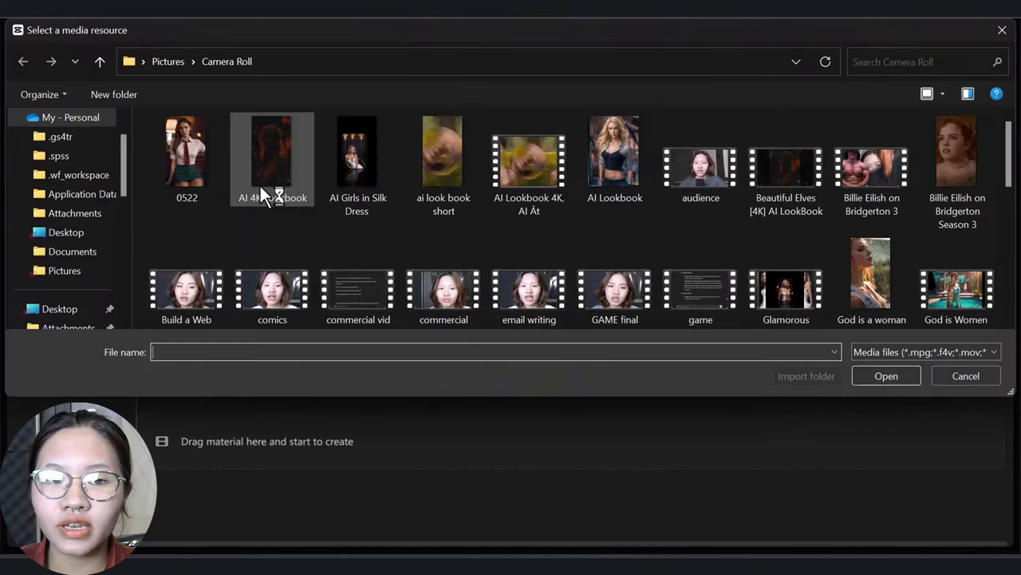
scroll(528, 162, "down", 2)
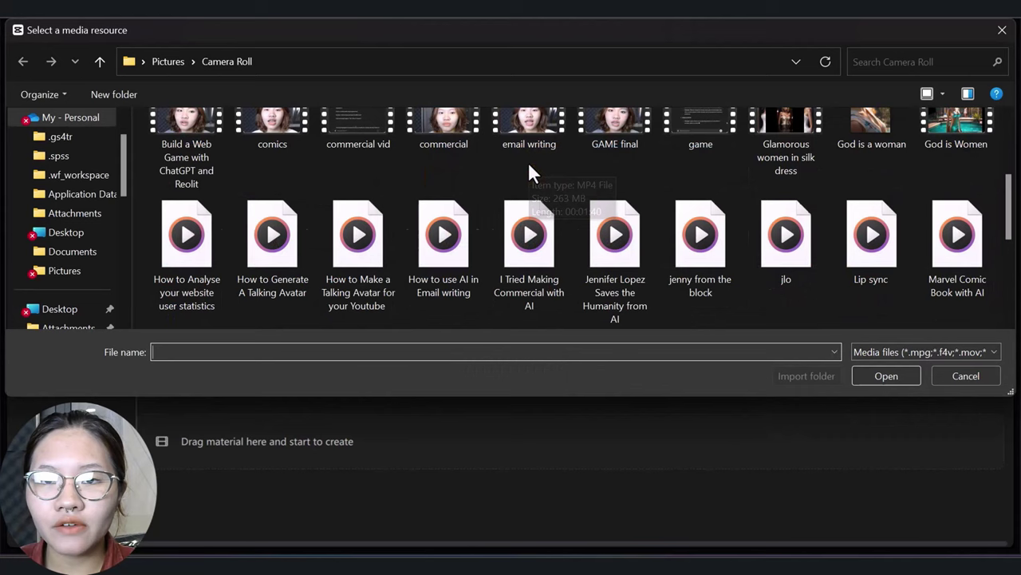
scroll(567, 192, "up", 2)
left_click(615, 314)
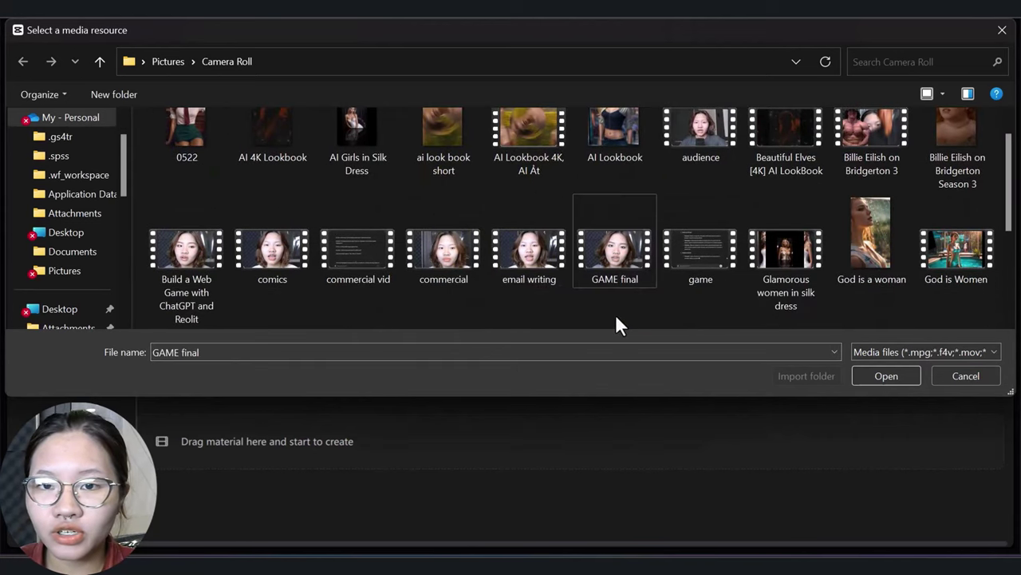
double_click(615, 275)
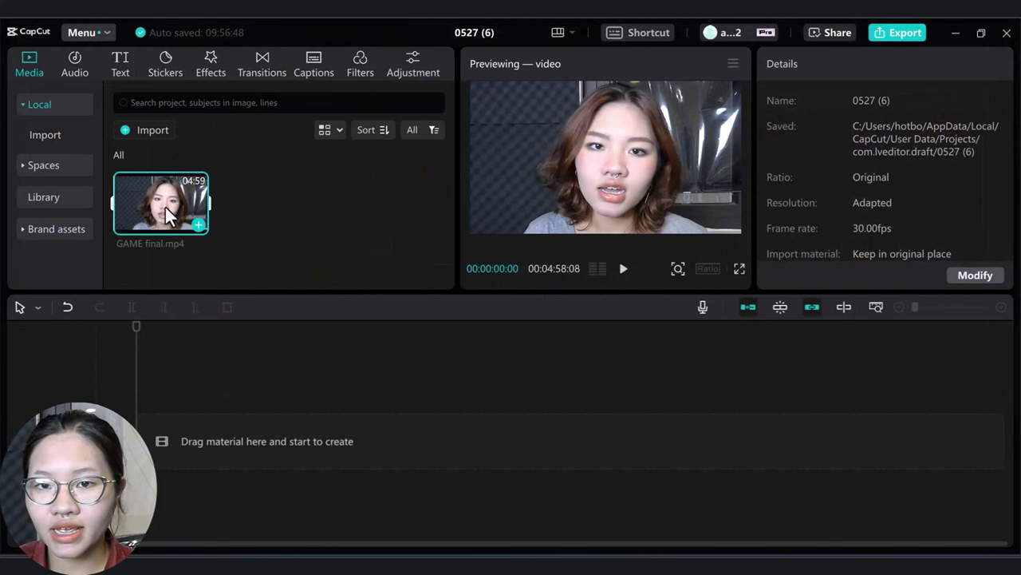
Step: Place GAME final.mp4 on the timeline as a single 4:58 clip and select it
left_click_drag(166, 214, 153, 431)
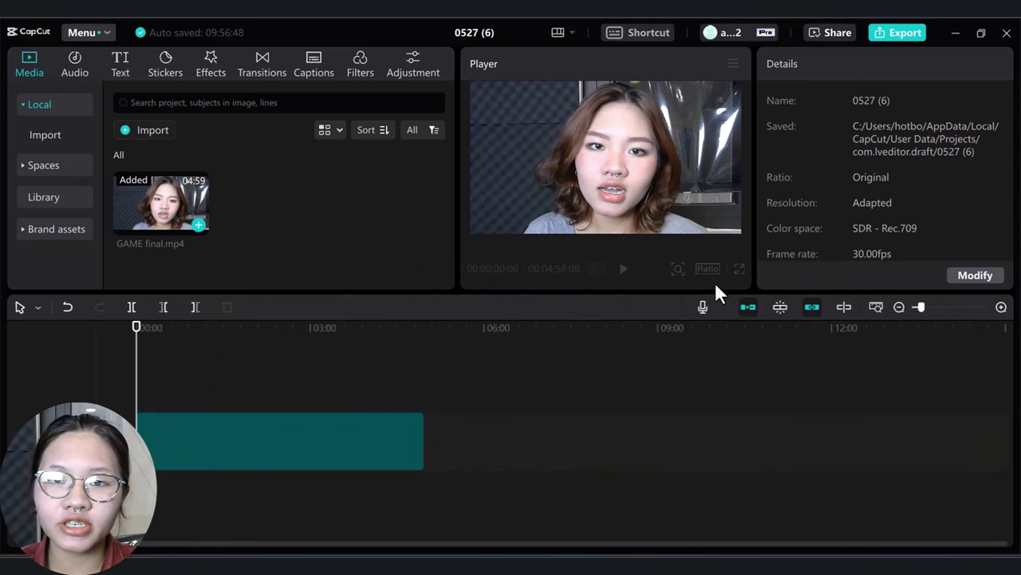
key("ctrl+a")
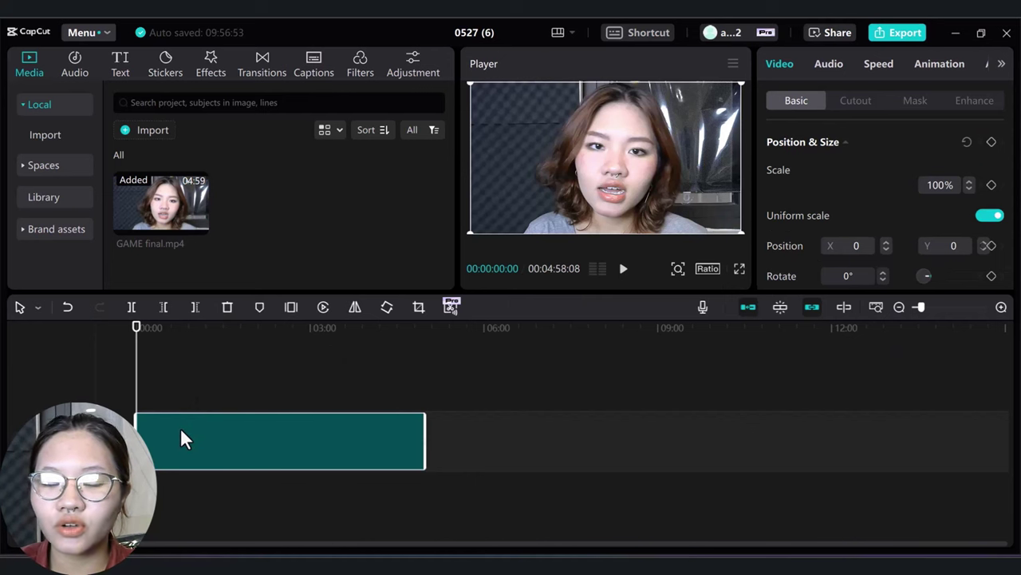
Step: Run Remove filler words on the clip and scroll through the transcript lines and pauses
left_click(452, 308)
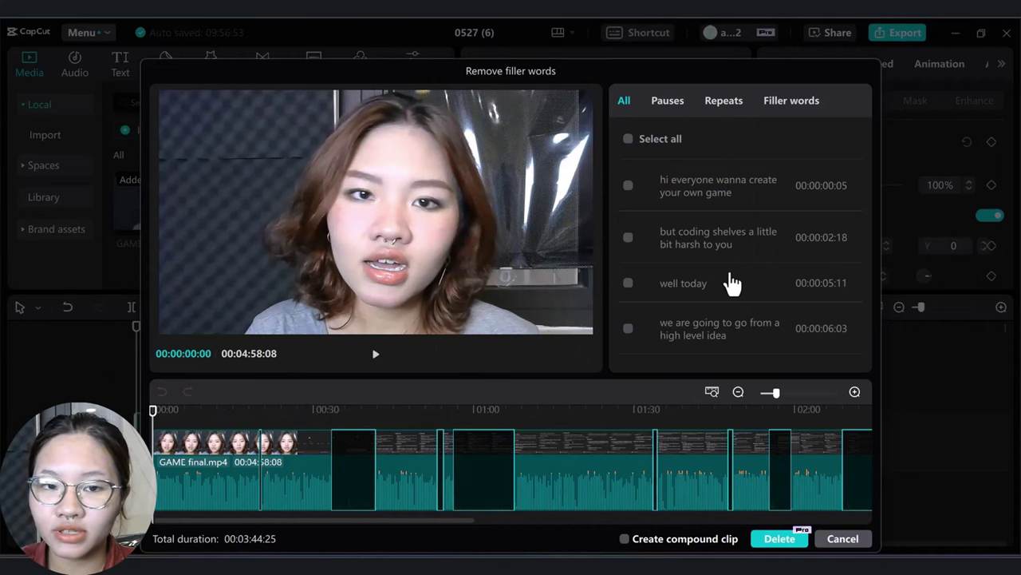
scroll(759, 279, "down", 10)
scroll(764, 285, "down", 5)
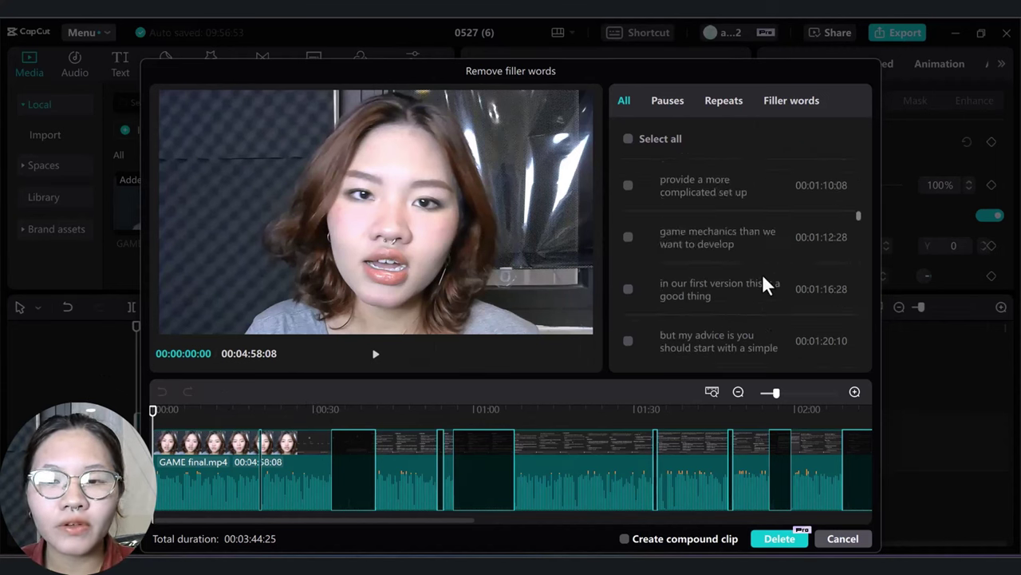
scroll(760, 303, "up", 5)
scroll(758, 319, "down", 15)
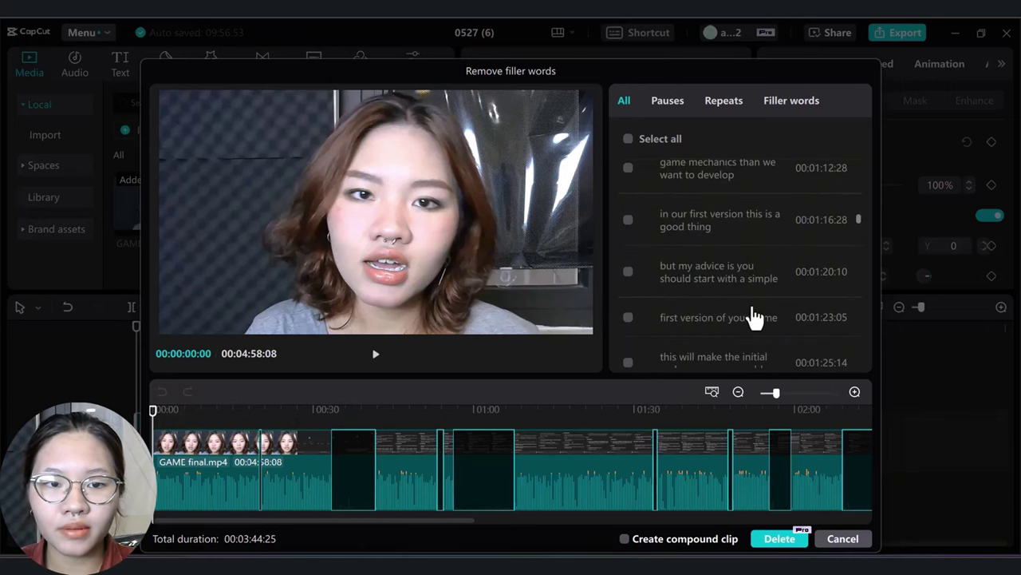
scroll(751, 303, "down", 15)
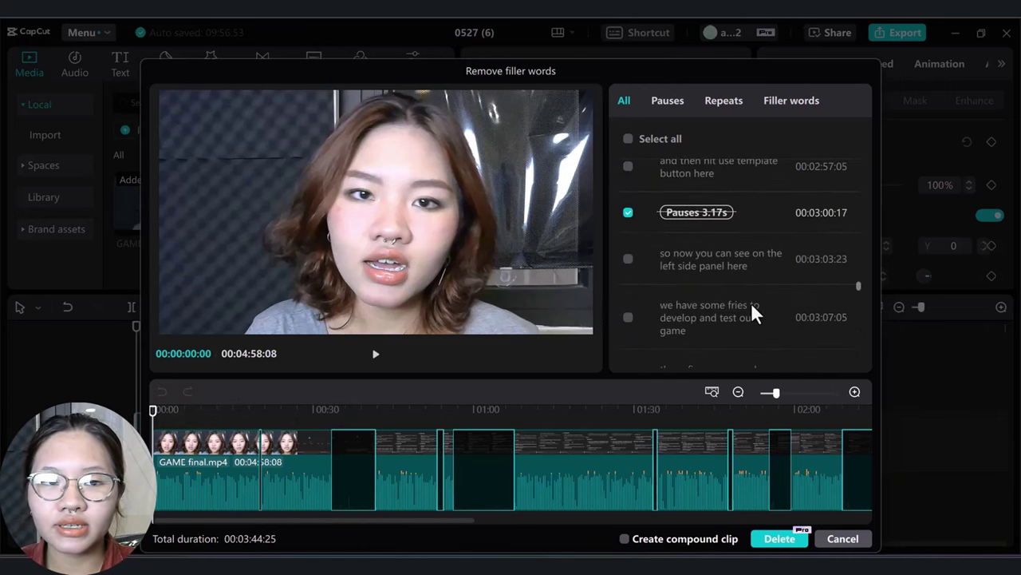
scroll(750, 294, "down", 2)
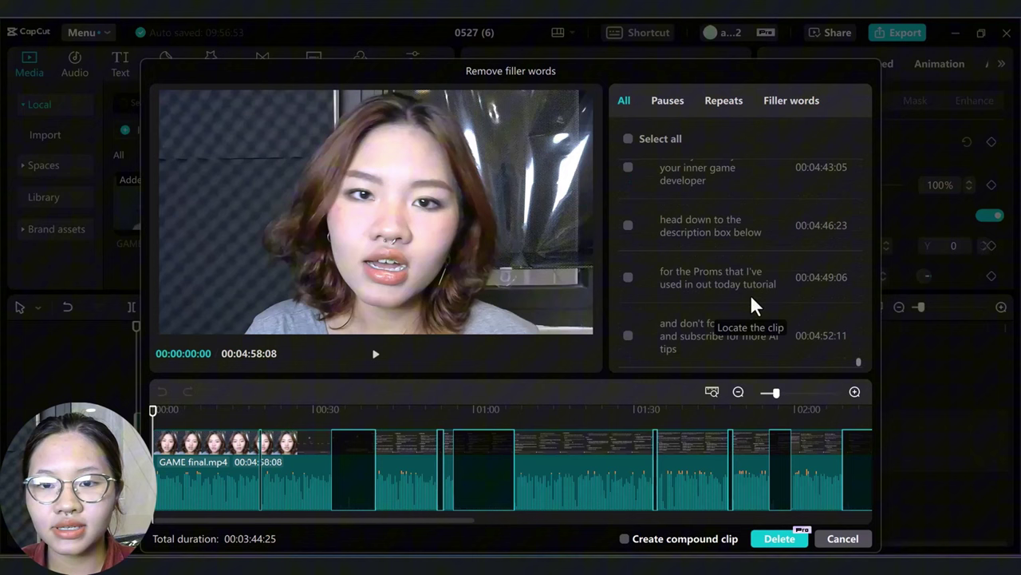
Step: Check for repeats, then preview the filler words at 02:25:24, 04:11:07 and 04:23:10
left_click(724, 100)
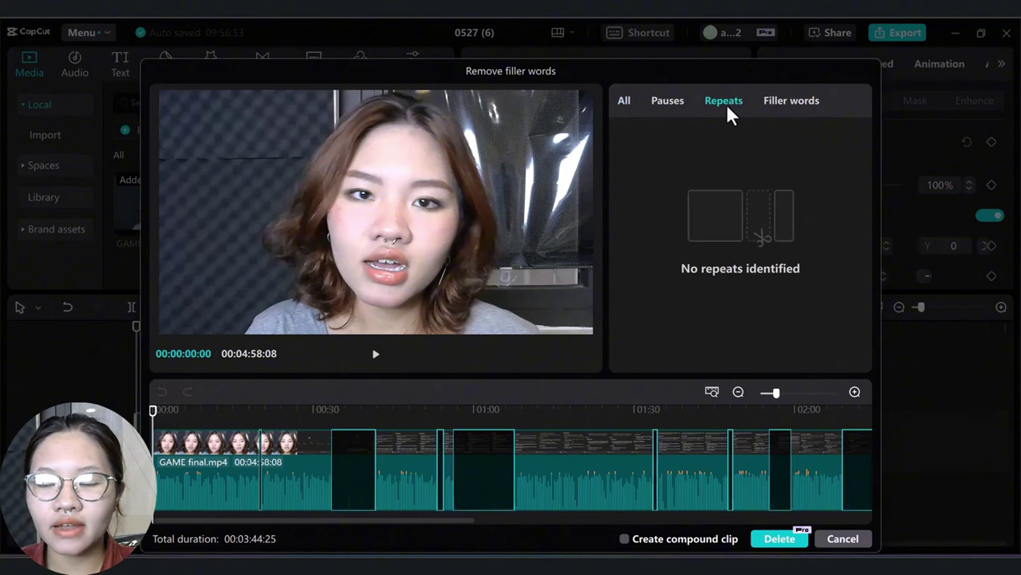
left_click(798, 101)
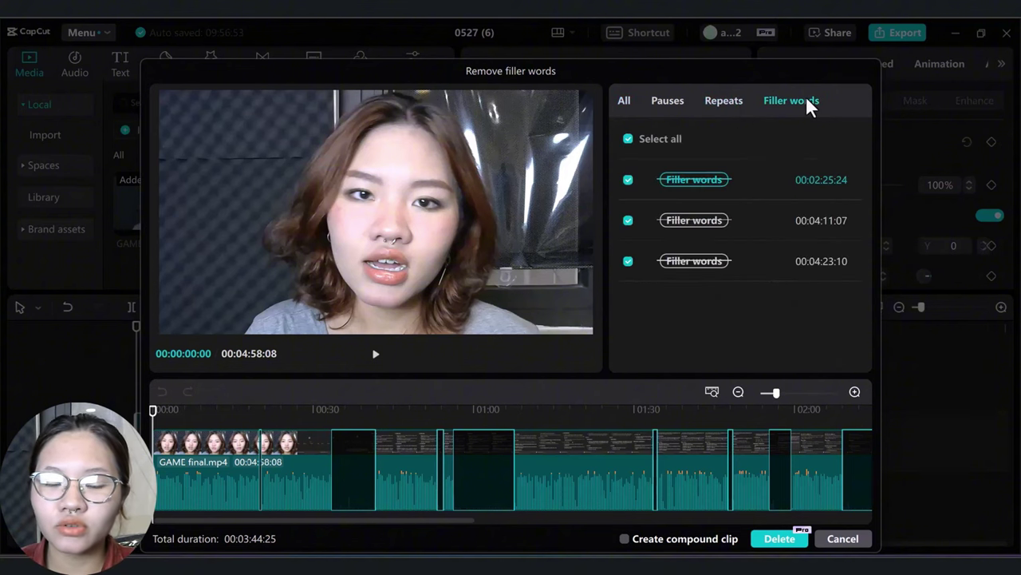
left_click(739, 184)
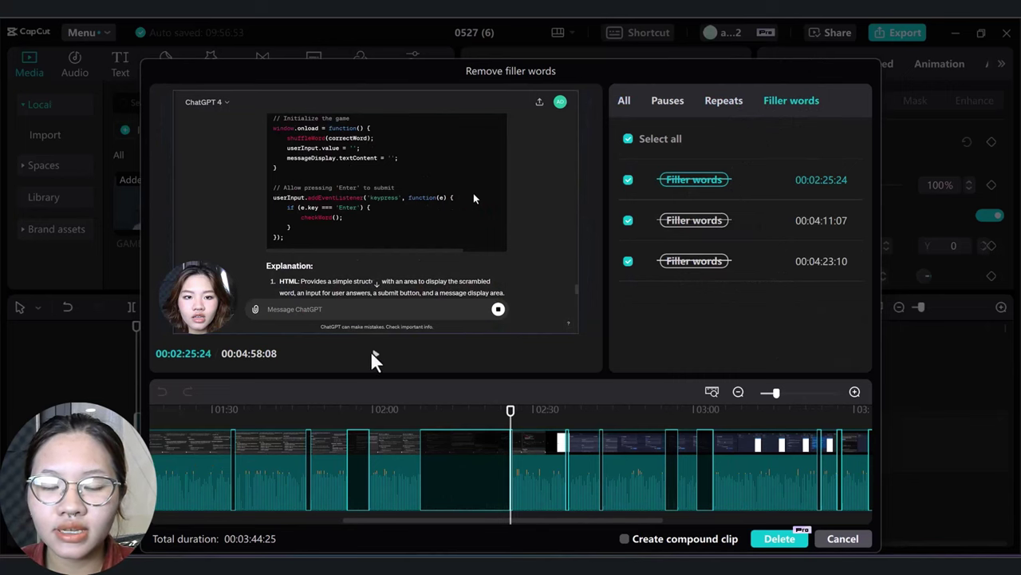
left_click(766, 226)
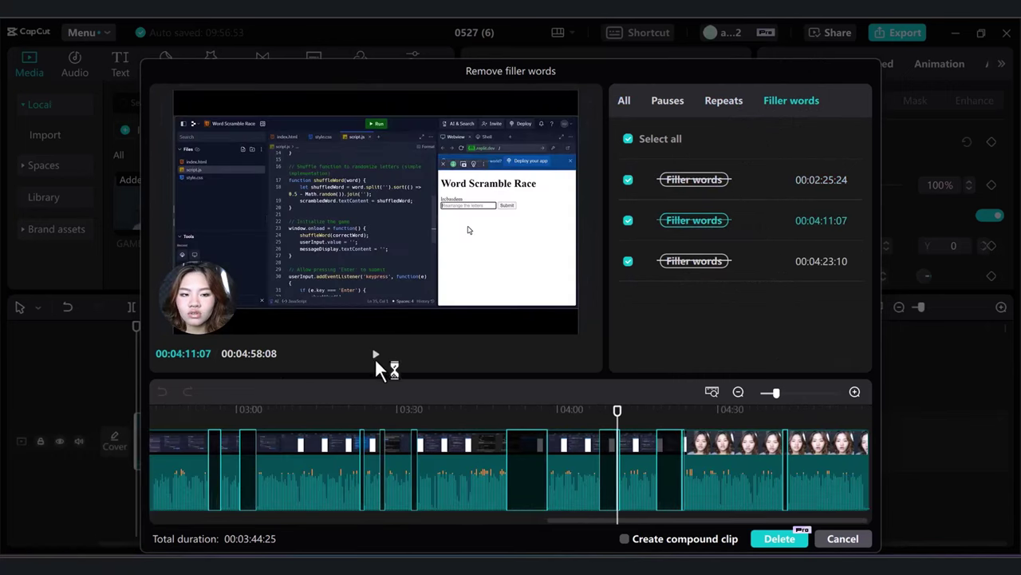
left_click(830, 276)
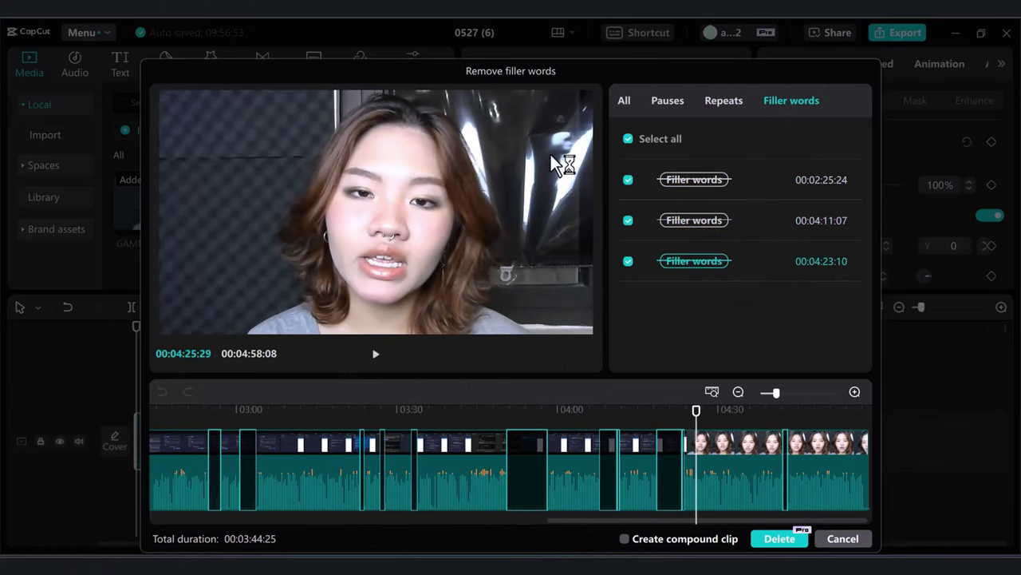
Step: Preview pauses at 00:19:26, 00:33:12 (8.33s), 00:53:03 (1.37s) and 01:33:15 (0.93s), then stop playback
left_click(668, 101)
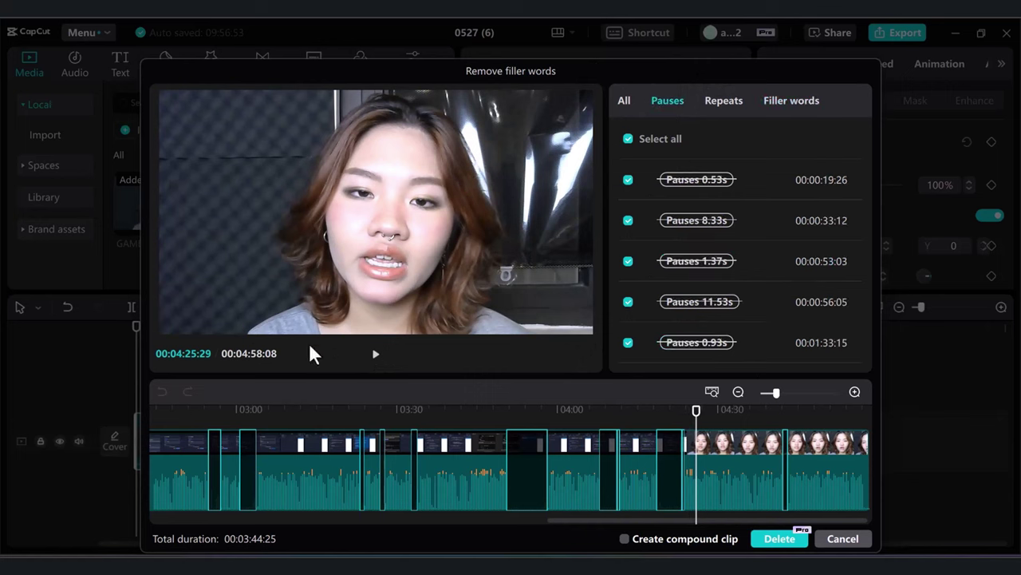
left_click(764, 191)
left_click(775, 225)
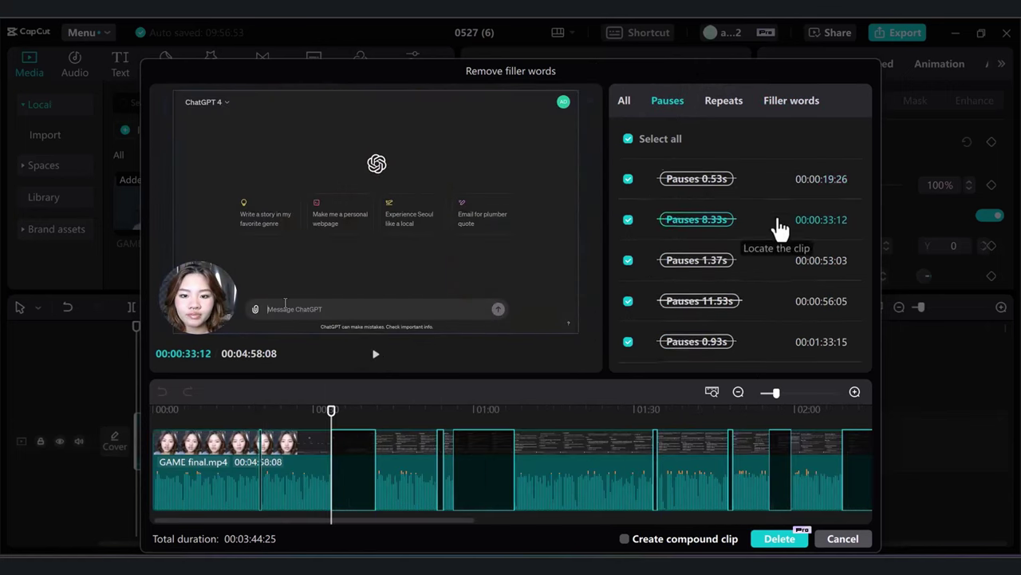
left_click(375, 354)
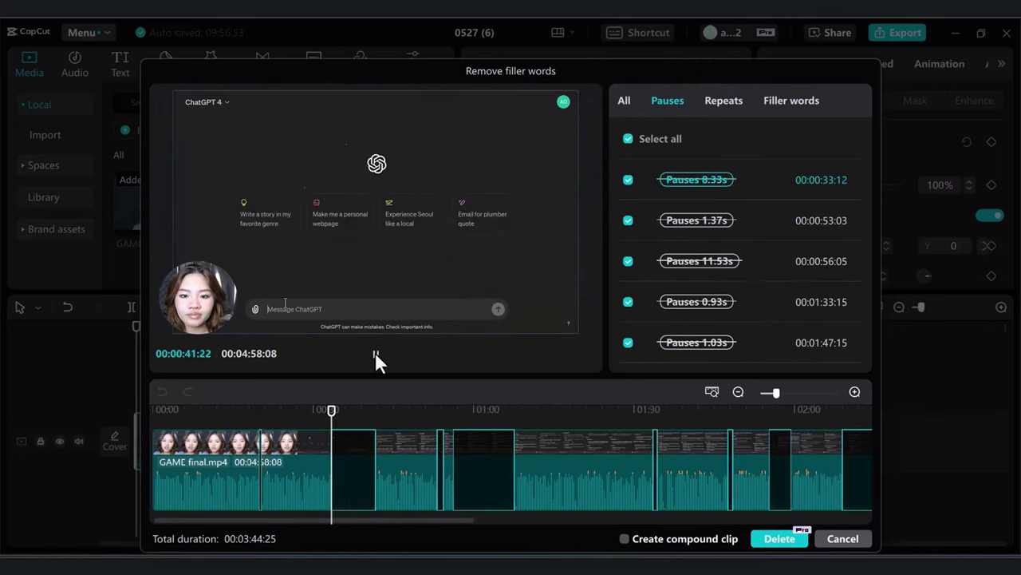
left_click(314, 410)
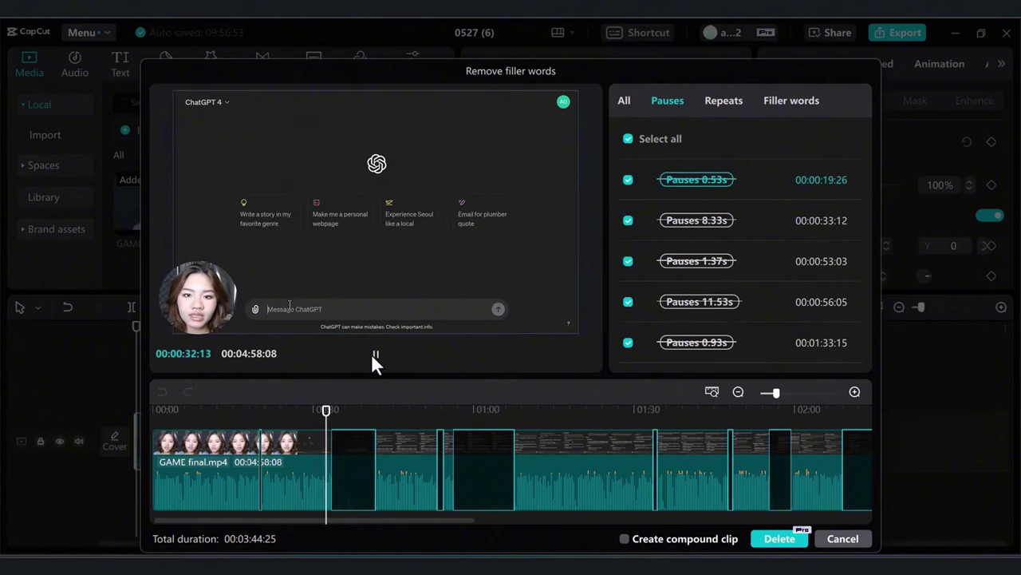
left_click(764, 227)
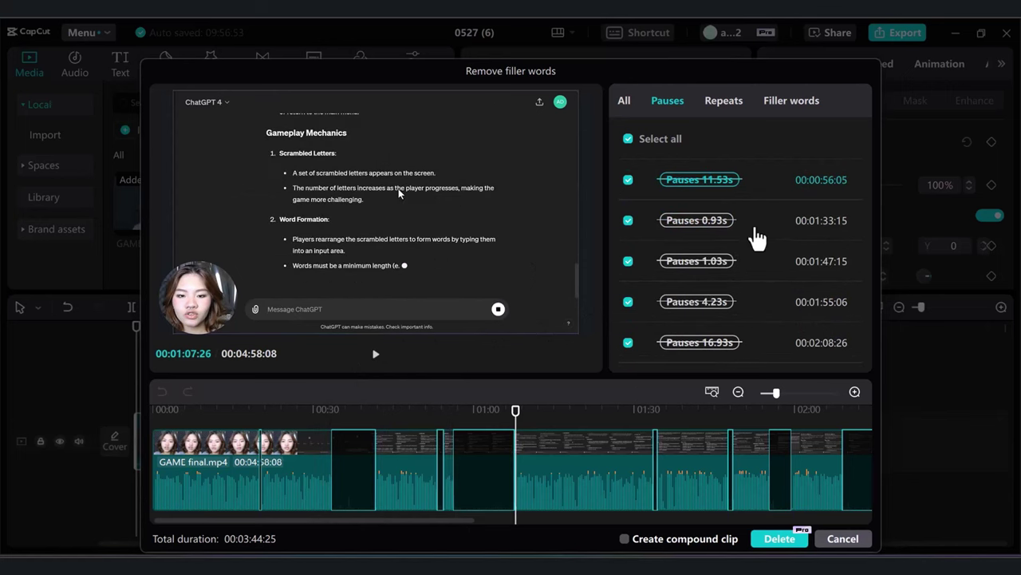
left_click(753, 227)
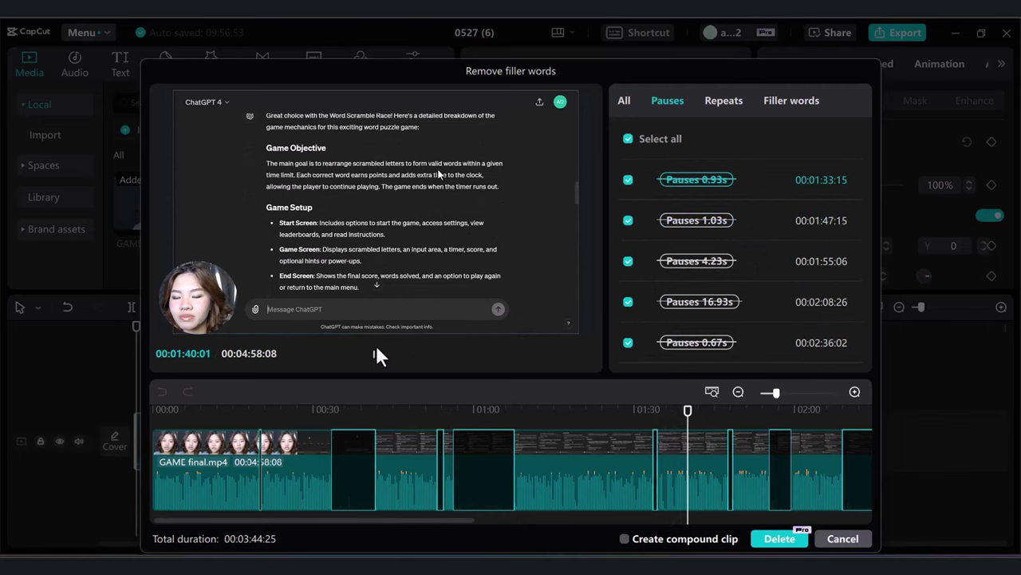
left_click(376, 353)
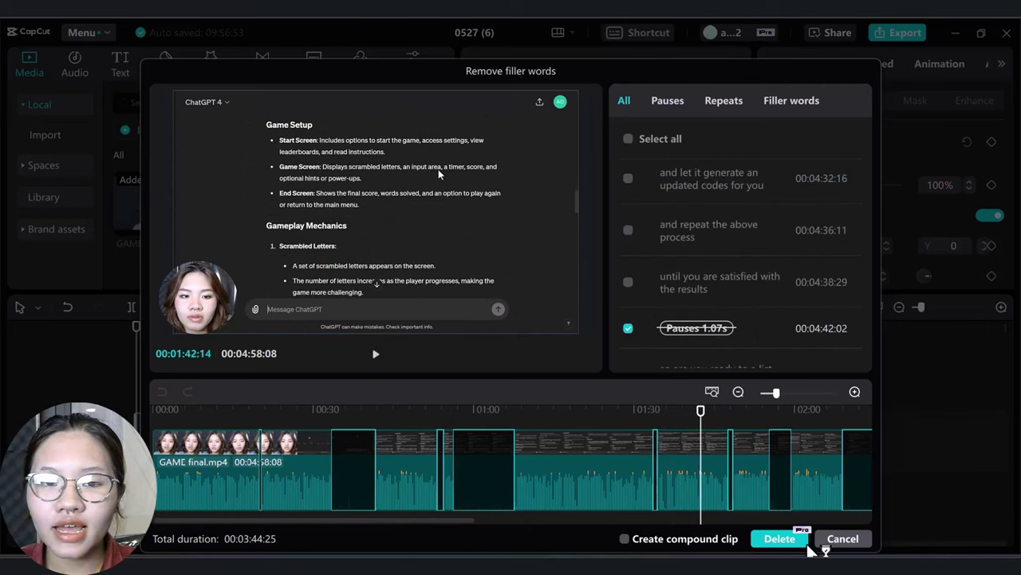
Step: Delete all marked pauses and filler words, leaving 3:44:25, and zoom the timeline to inspect the cuts
left_click(806, 540)
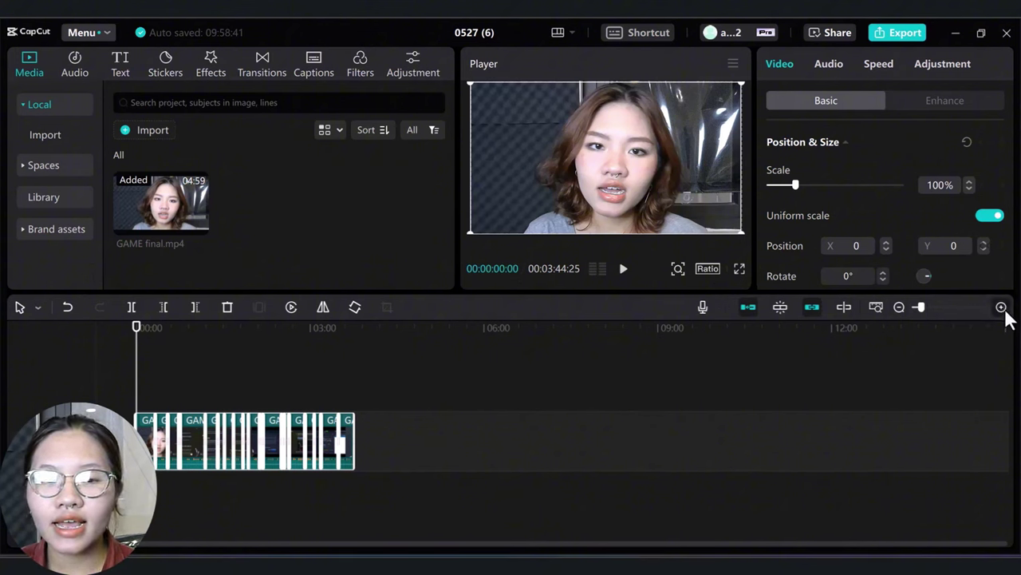
left_click(1003, 310)
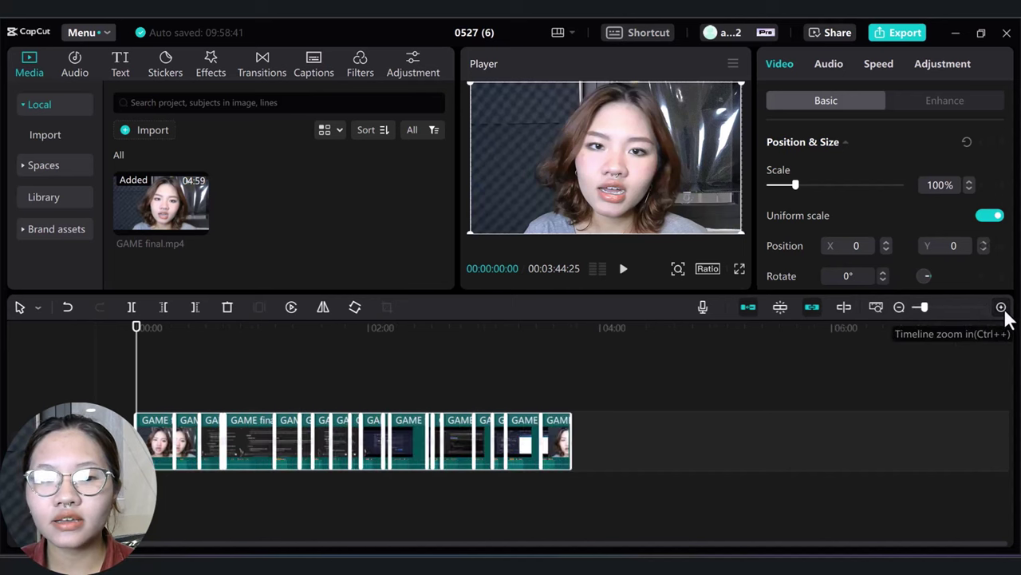